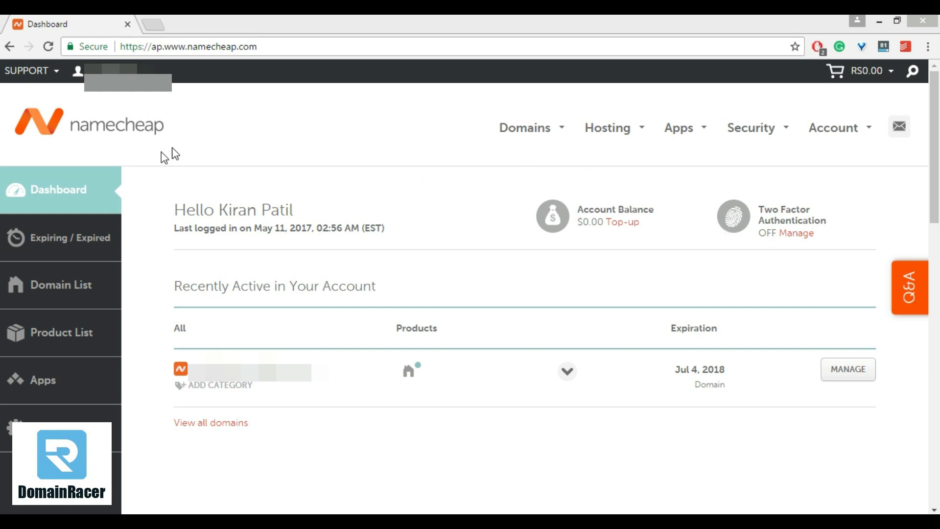
Step: Open the domain's Manage page from Domain List and set its nameservers to Custom DNS
click(59, 285)
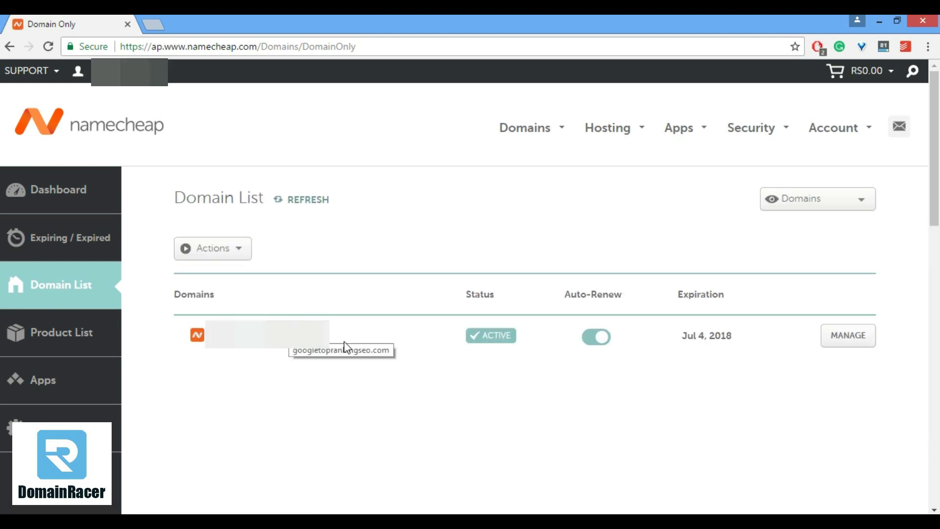
click(852, 338)
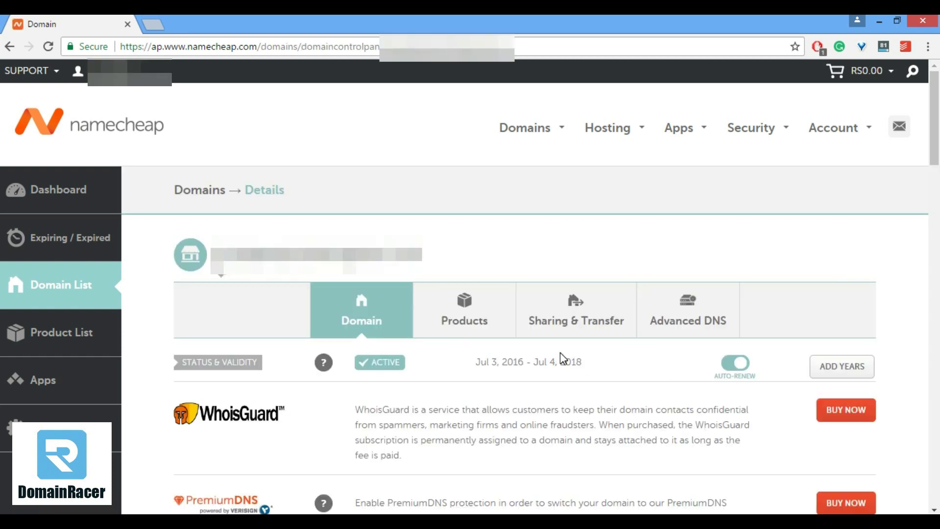
scroll(560, 359, down, 3)
scroll(561, 359, down, 2)
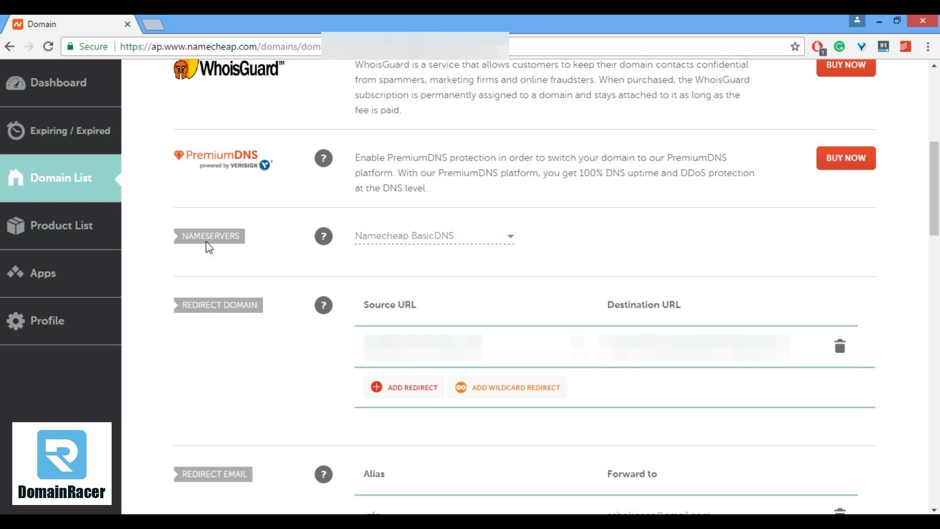
click(486, 237)
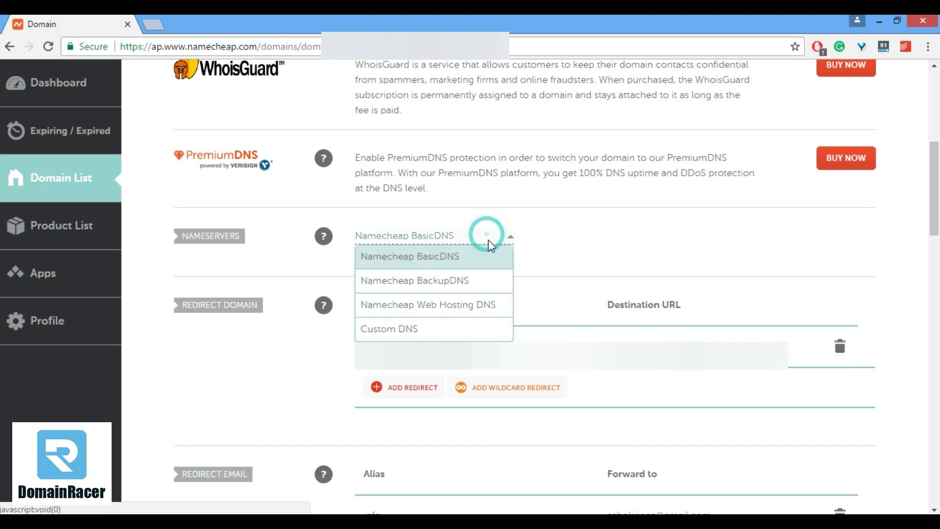
click(453, 329)
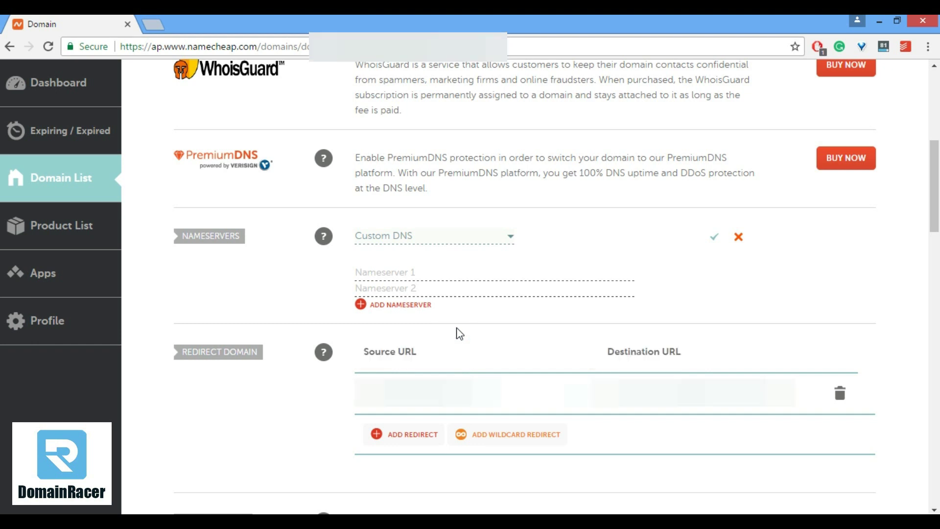
Step: Add a third nameserver field and paste in ns1, ns2 and ns3.domainracer.com
click(482, 272)
text(ns1.domainracer.com ns2.domainracer.com ns3.domainracer.com)
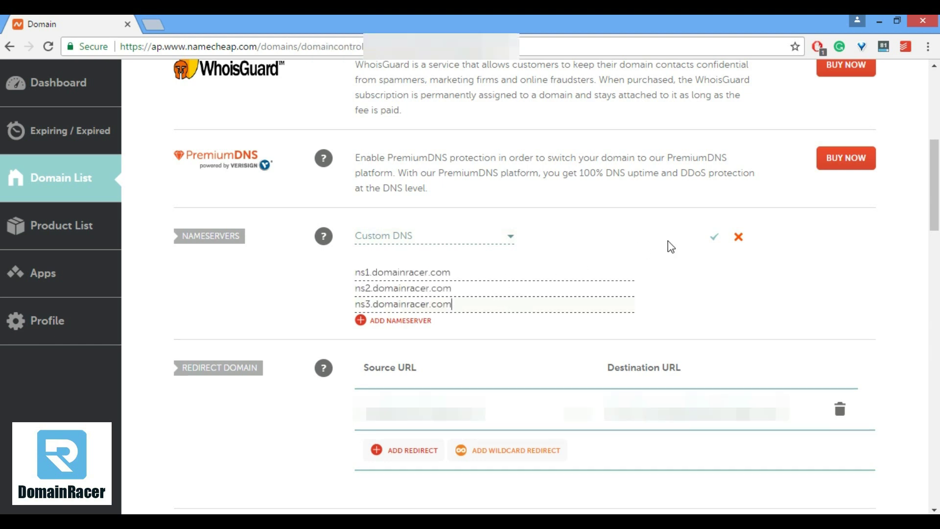
Step: Confirm the three DomainRacer nameservers with the green checkmark beside the Nameservers field
click(715, 238)
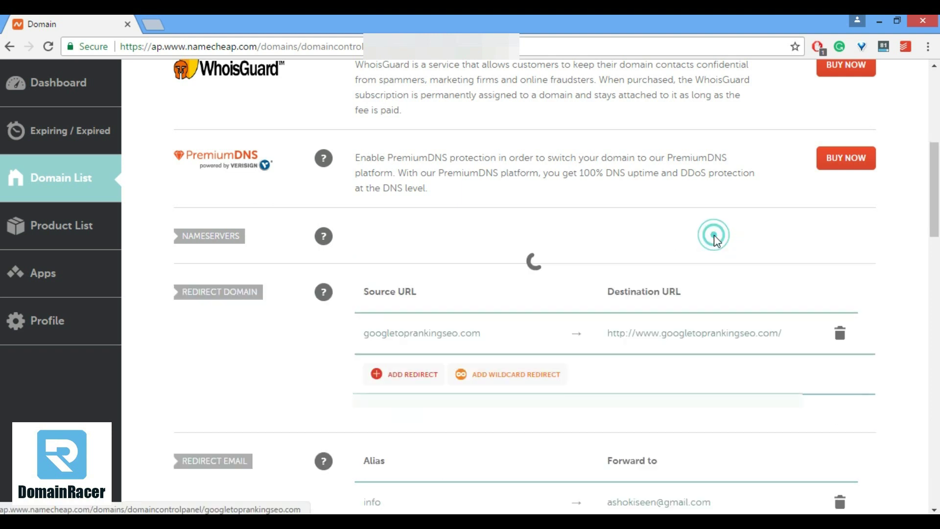